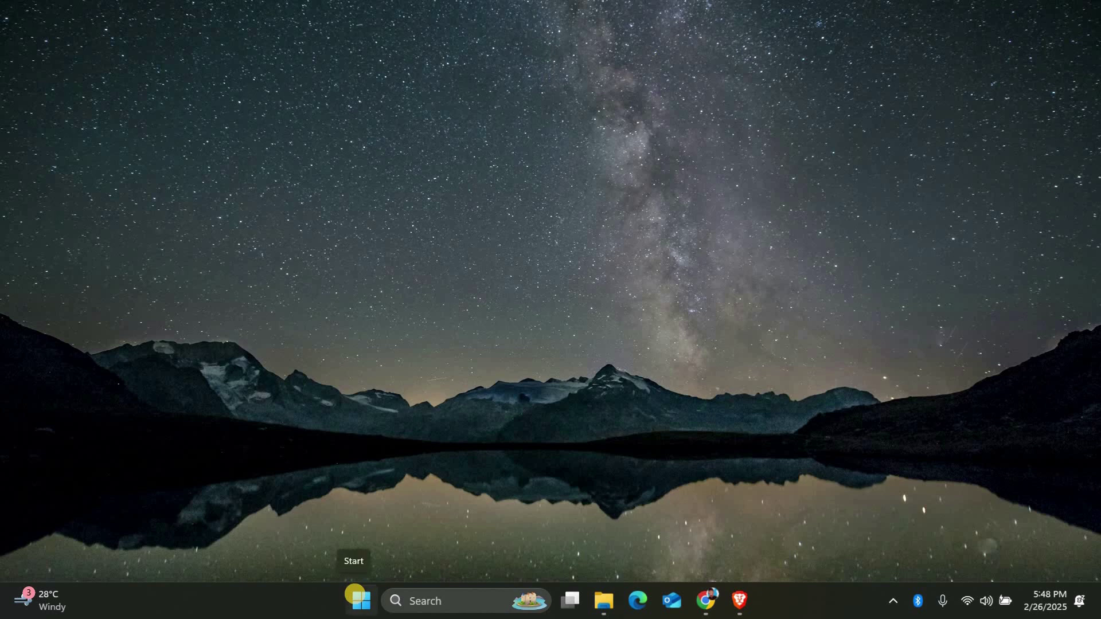
- Run an automatic driver search for Intel(R) UHD Graphics 620 under Display adapters in Device Manager
{"action": "left_click", "coordinate": [360, 599]}
{"action": "right_click", "coordinate": [361, 600]}
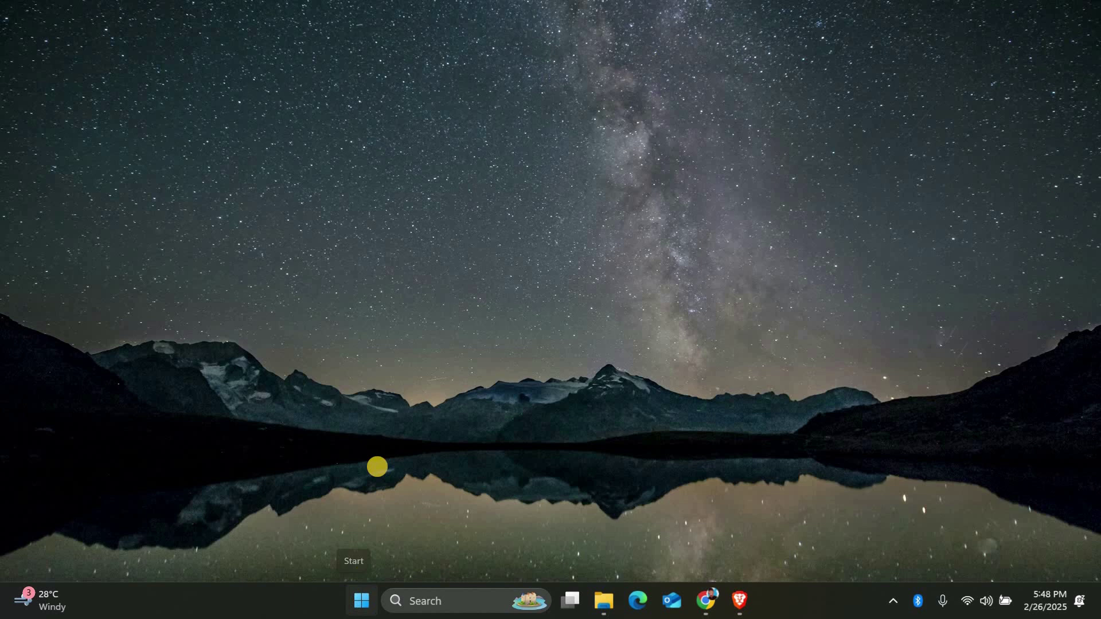
{"action": "left_click", "coordinate": [339, 258]}
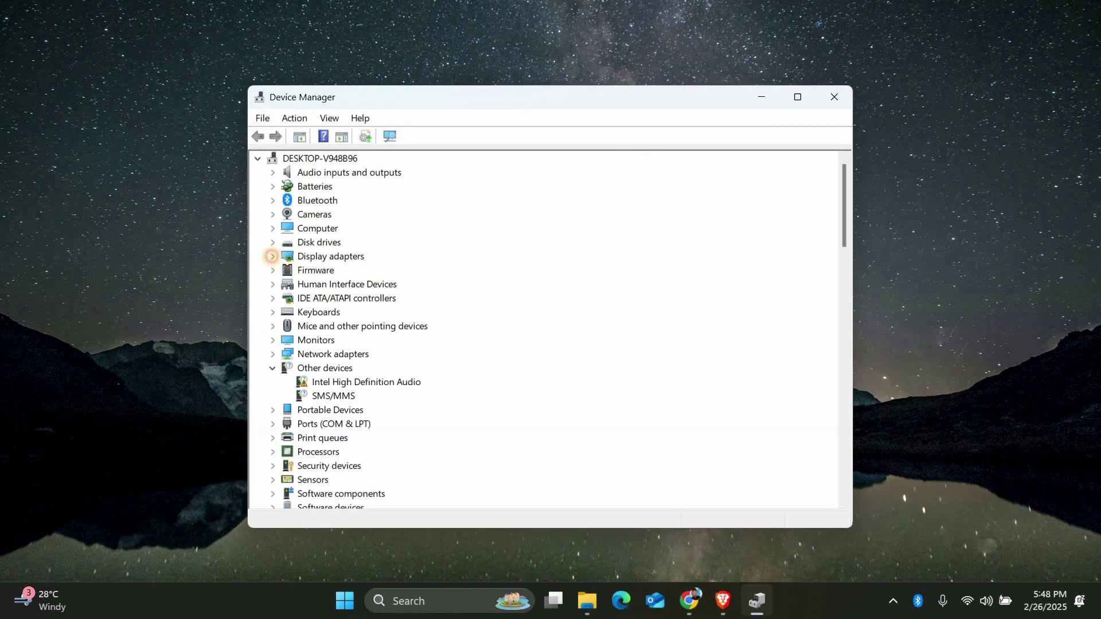
{"action": "left_click", "coordinate": [272, 256]}
{"action": "left_click", "coordinate": [322, 271]}
{"action": "right_click", "coordinate": [323, 272]}
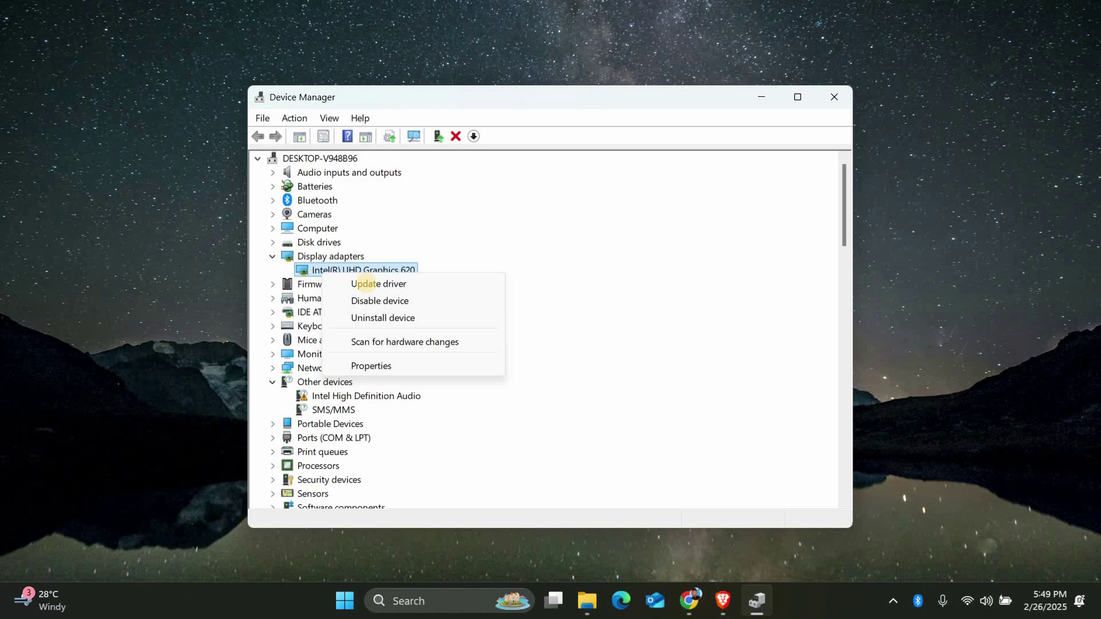
{"action": "left_click", "coordinate": [368, 284]}
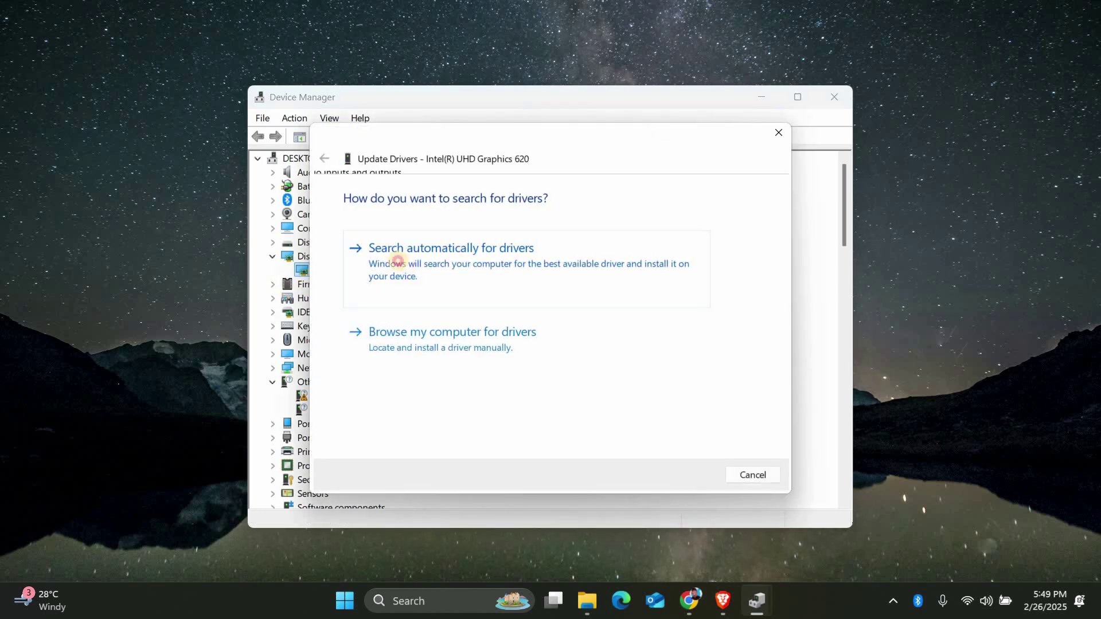
{"action": "left_click", "coordinate": [405, 258]}
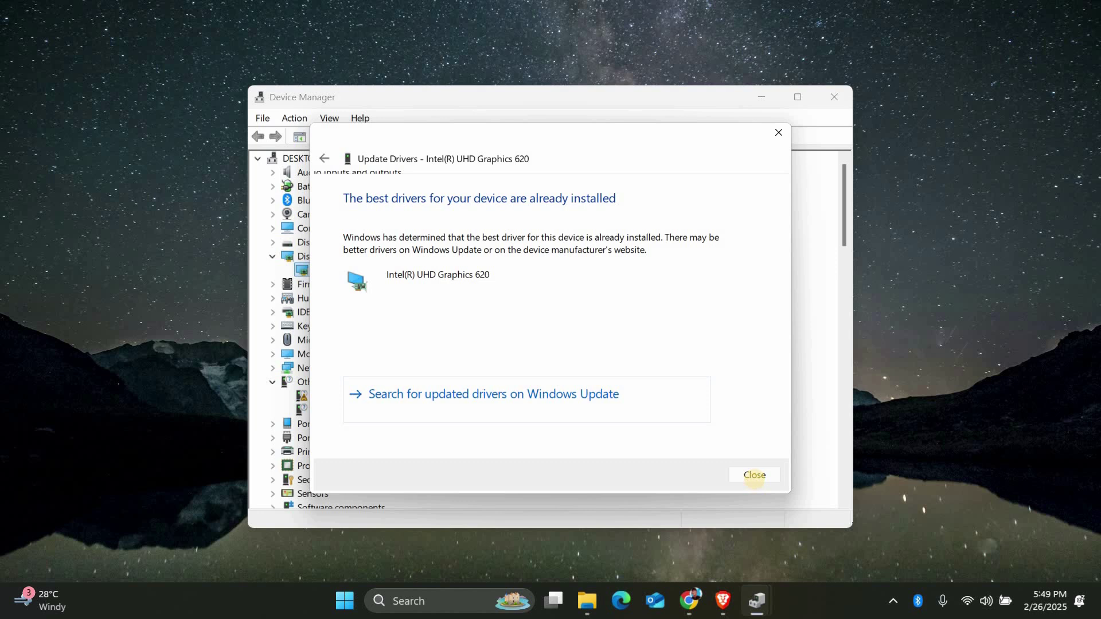
{"action": "left_click", "coordinate": [754, 475]}
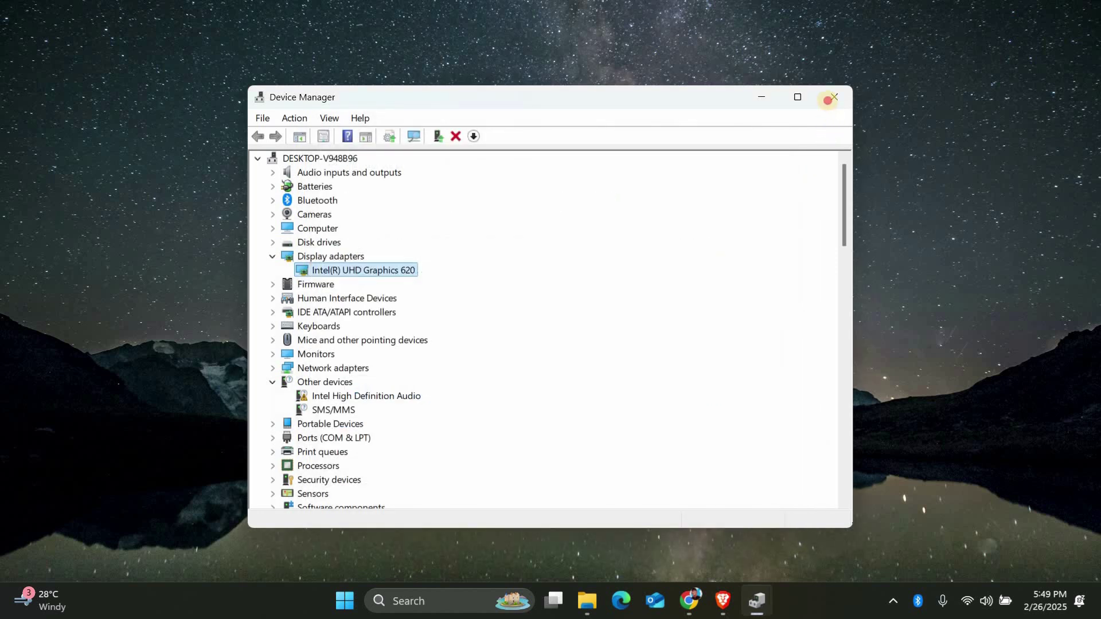
- Close the Device Manager window
{"action": "left_click", "coordinate": [833, 97]}
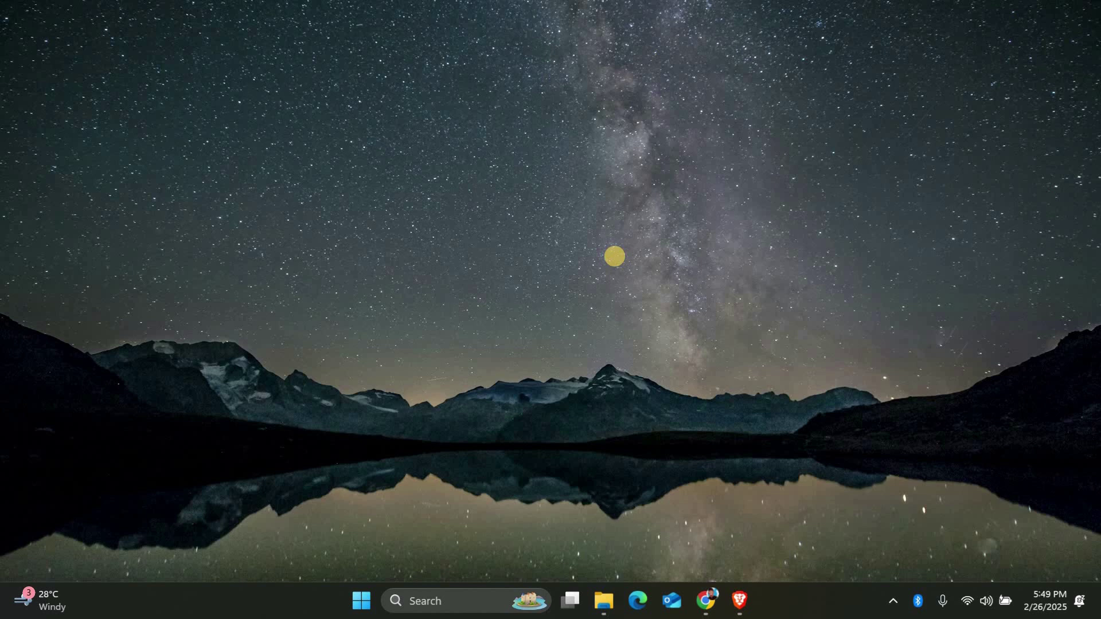
- Launch Windows Memory Diagnostic with mdsched.exe from the Run box
{"action": "key", "text": "super+r"}
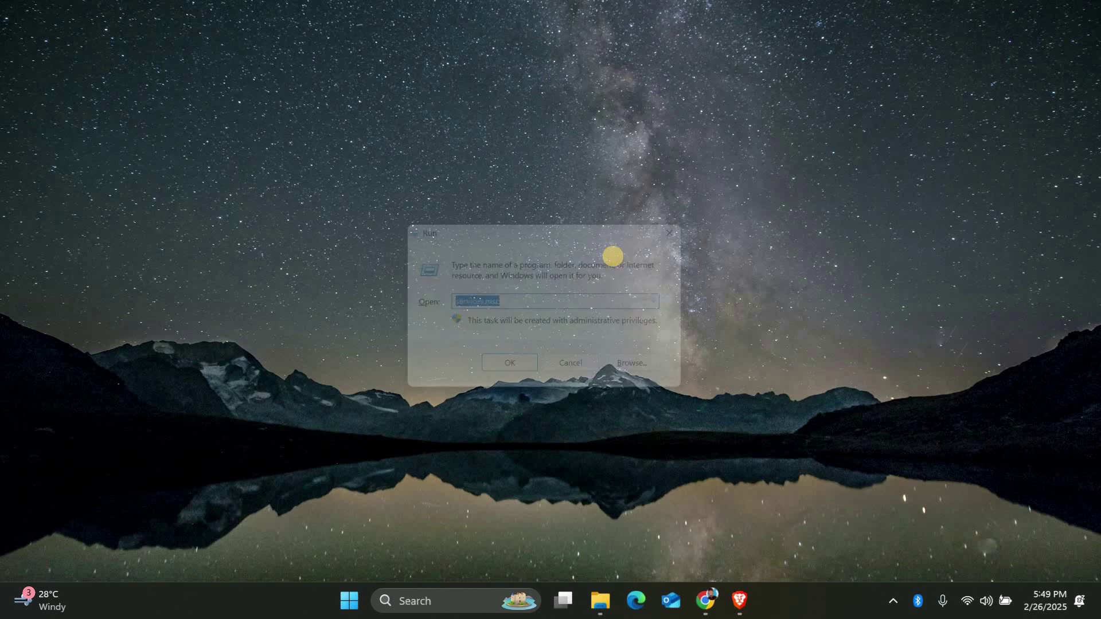
{"action": "type", "text": "mdsched.exe"}
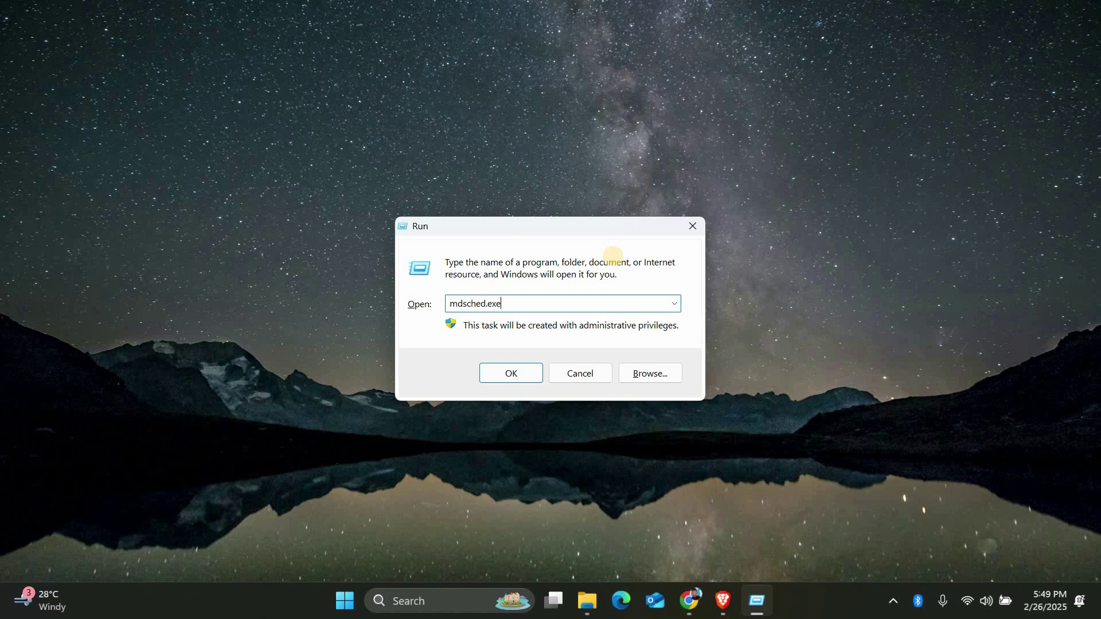
{"action": "key", "text": "Return"}
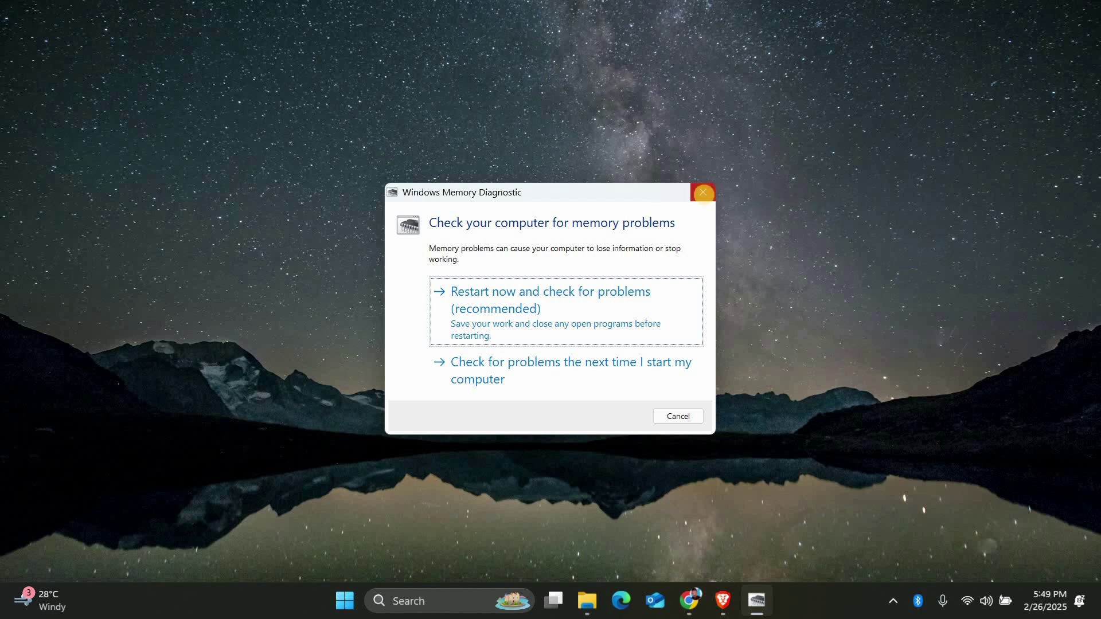
- Close Windows Memory Diagnostic without scheduling a memory check
{"action": "left_click", "coordinate": [704, 192]}
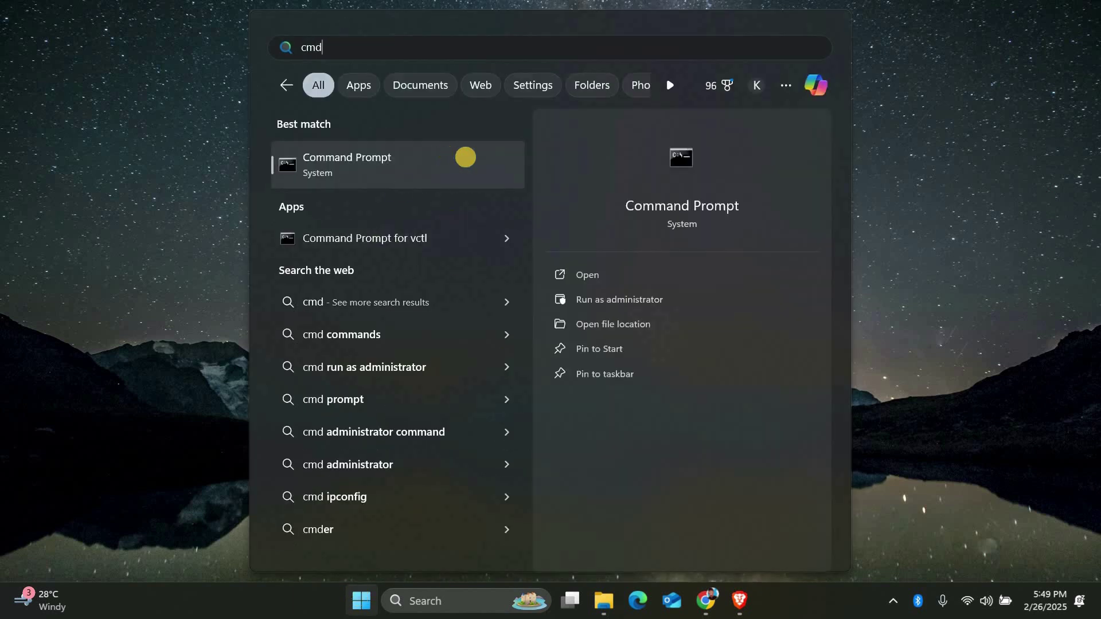
- Run Command Prompt as administrator and start sfc /scannow
{"action": "right_click", "coordinate": [465, 159]}
{"action": "left_click", "coordinate": [472, 174]}
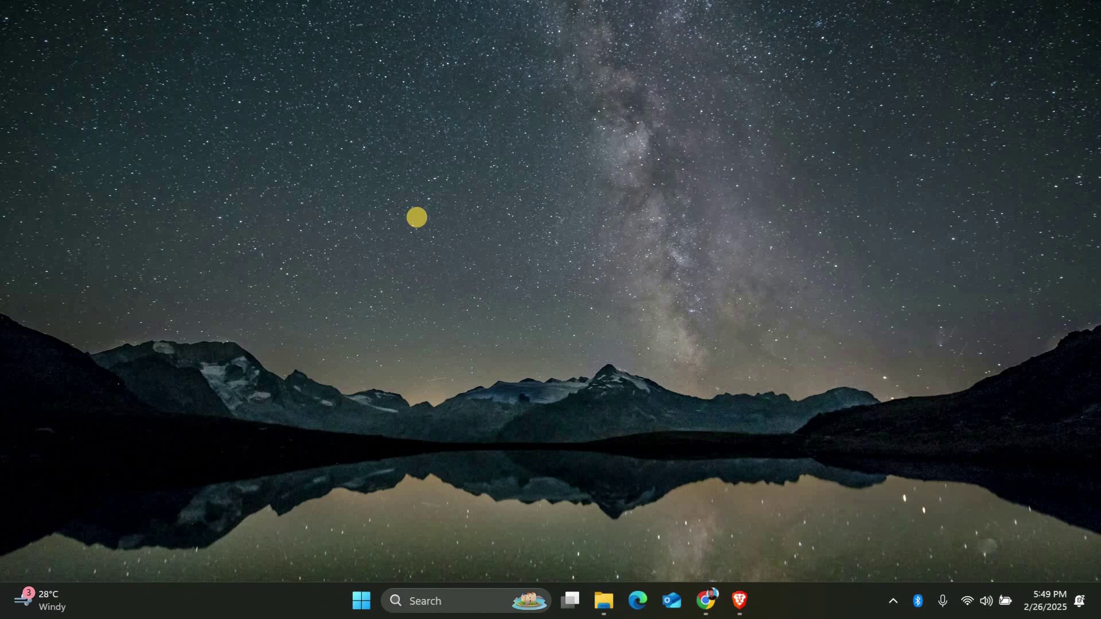
{"action": "type", "text": "sfc /"}
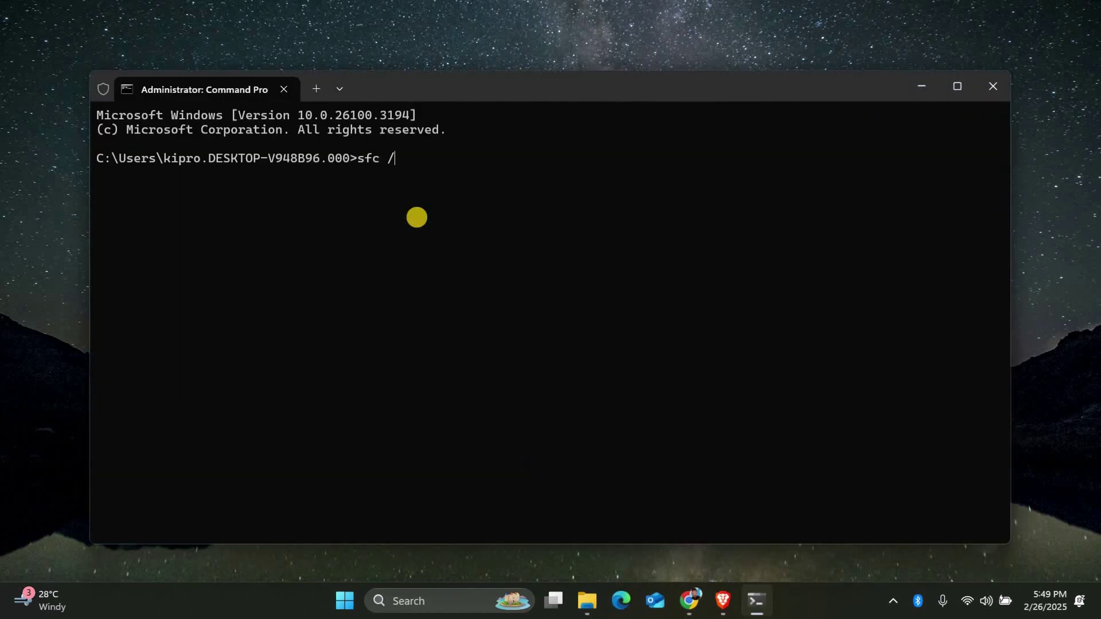
{"action": "type", "text": "scannow"}
{"action": "key", "text": "Return"}
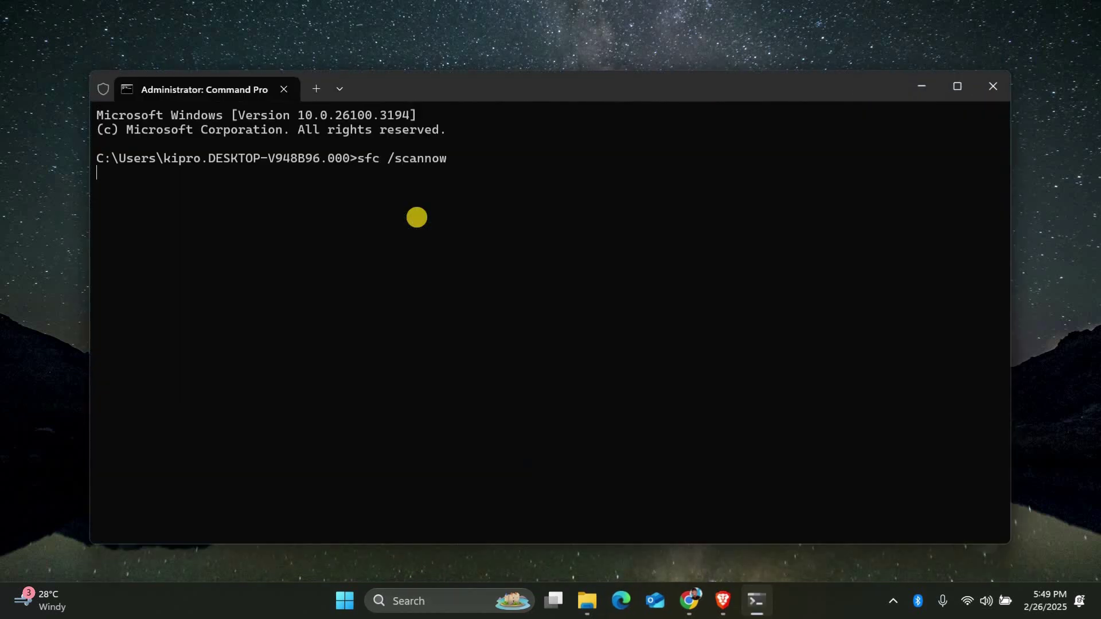